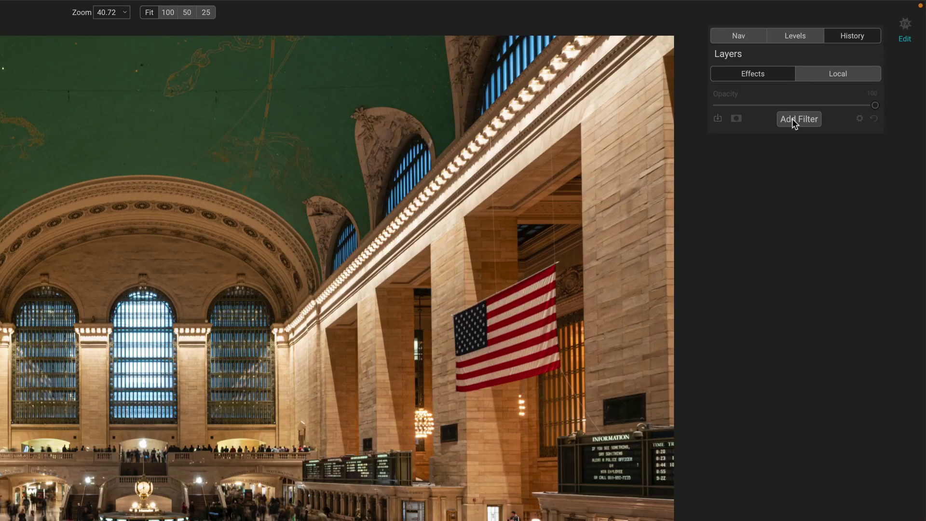
Step: Add a Color Enhancer filter with the Vivid Light blending mode and try its opacity at 17 and at 100
{"action": "left_click", "coordinate": [793, 119]}
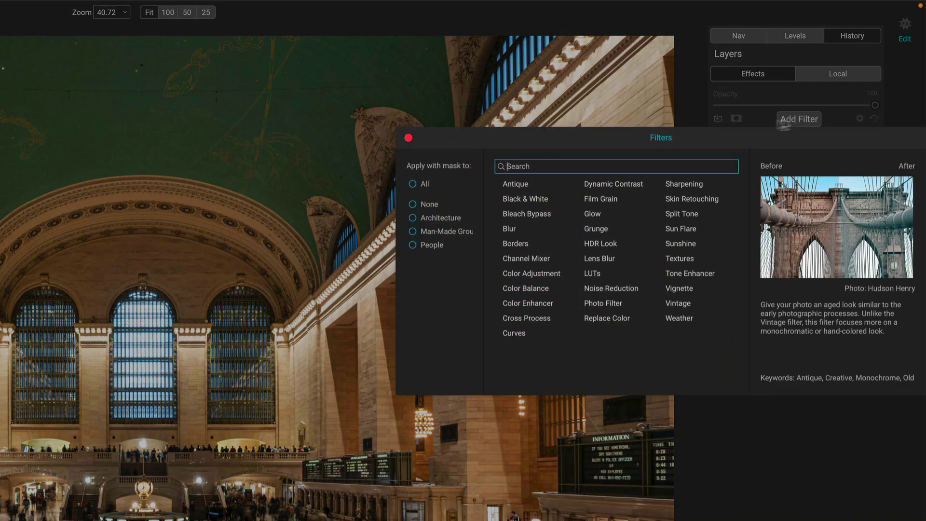
{"action": "left_click", "coordinate": [516, 302]}
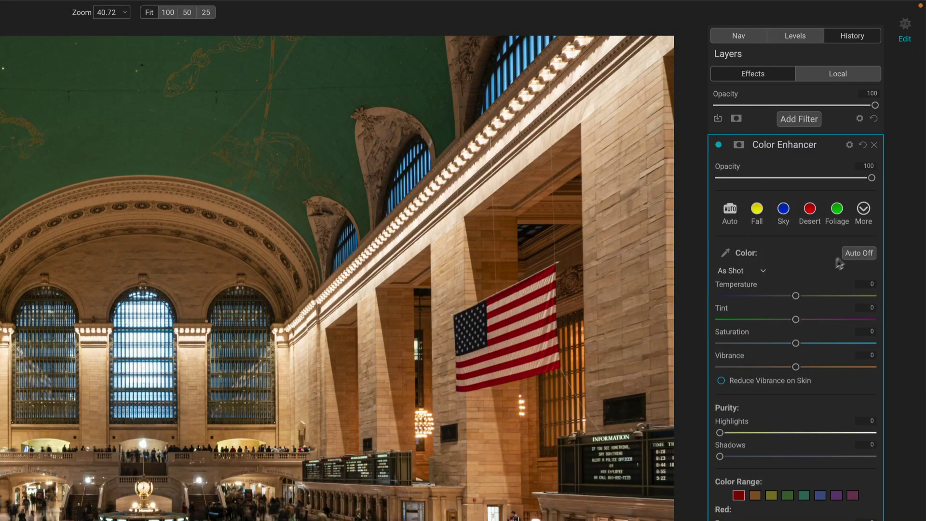
{"action": "left_click", "coordinate": [849, 145]}
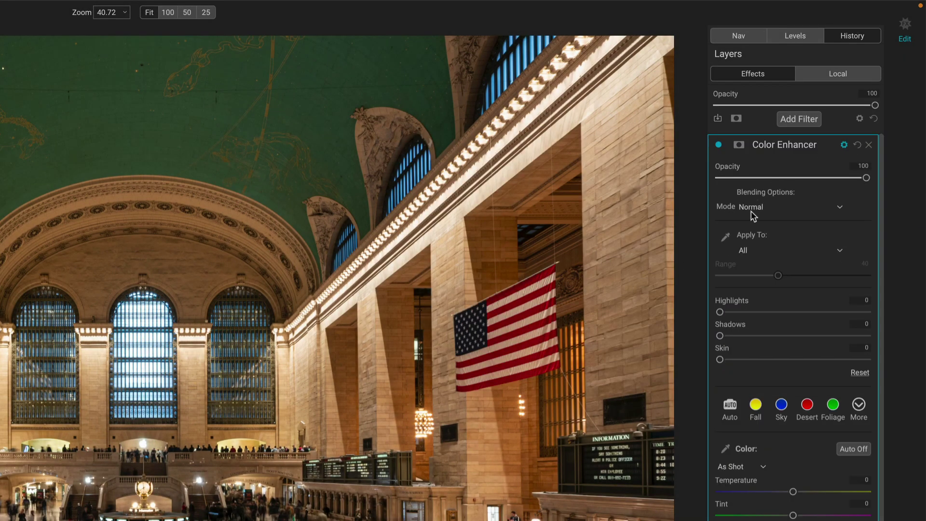
{"action": "left_click", "coordinate": [752, 212]}
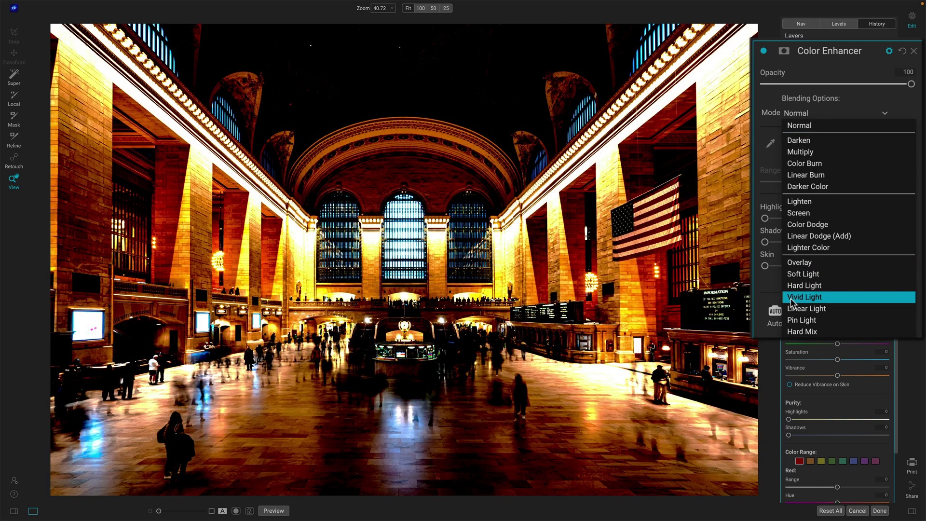
{"action": "left_click", "coordinate": [791, 300]}
{"action": "left_click_drag", "start_coordinate": [910, 84], "coordinate": [790, 85]}
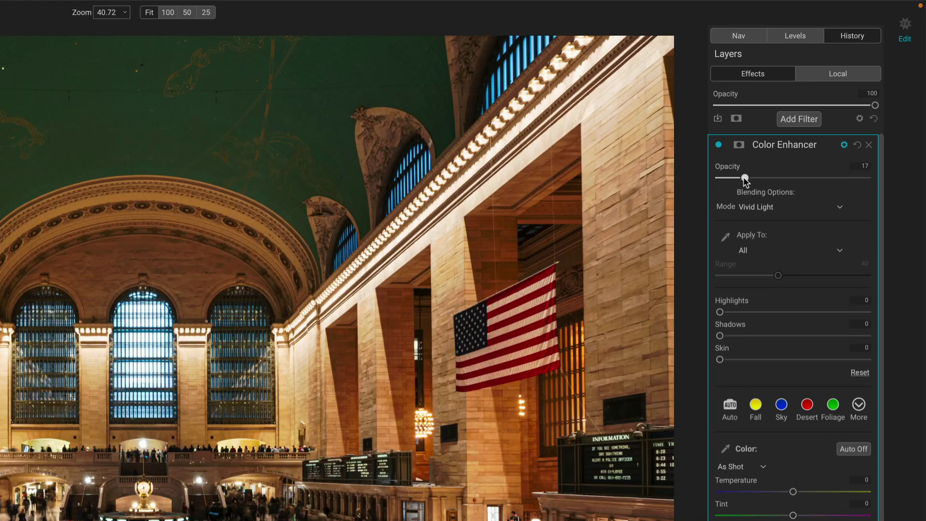
{"action": "left_click_drag", "start_coordinate": [744, 179], "coordinate": [876, 181]}
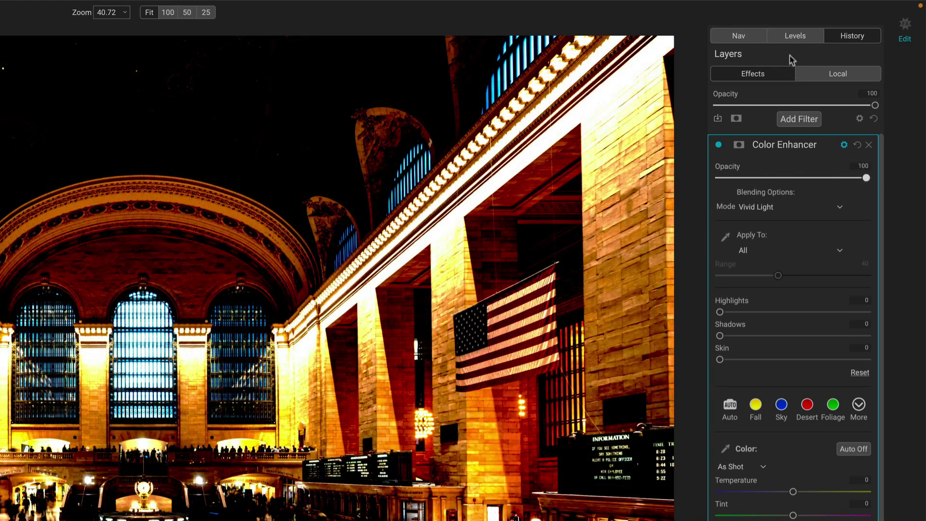
Step: Show the histogram and compare it with the Color Enhancer filter turned off and on
{"action": "left_click", "coordinate": [794, 37]}
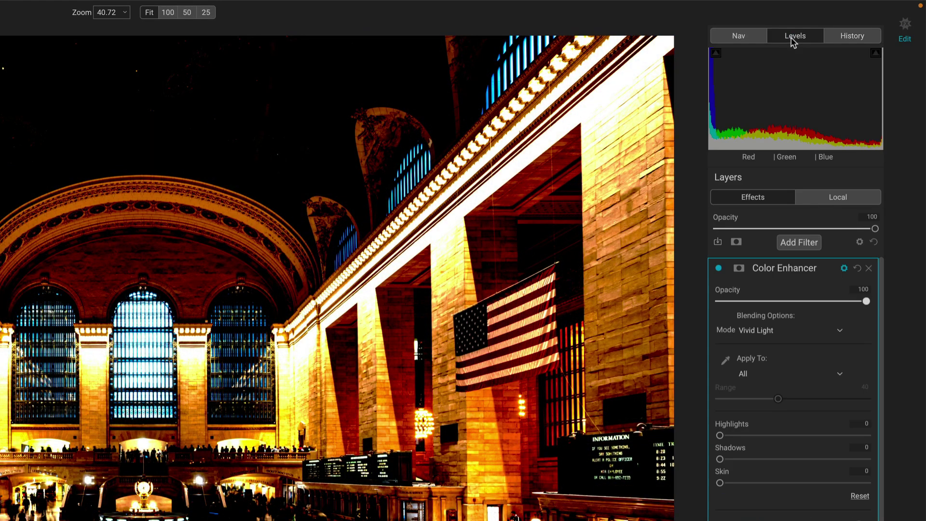
{"action": "left_click", "coordinate": [718, 268]}
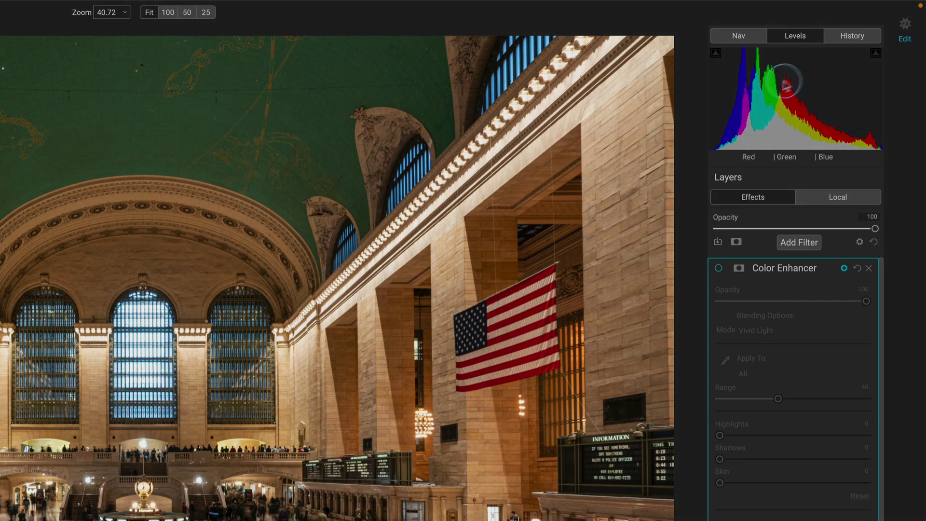
{"action": "left_click", "coordinate": [719, 268]}
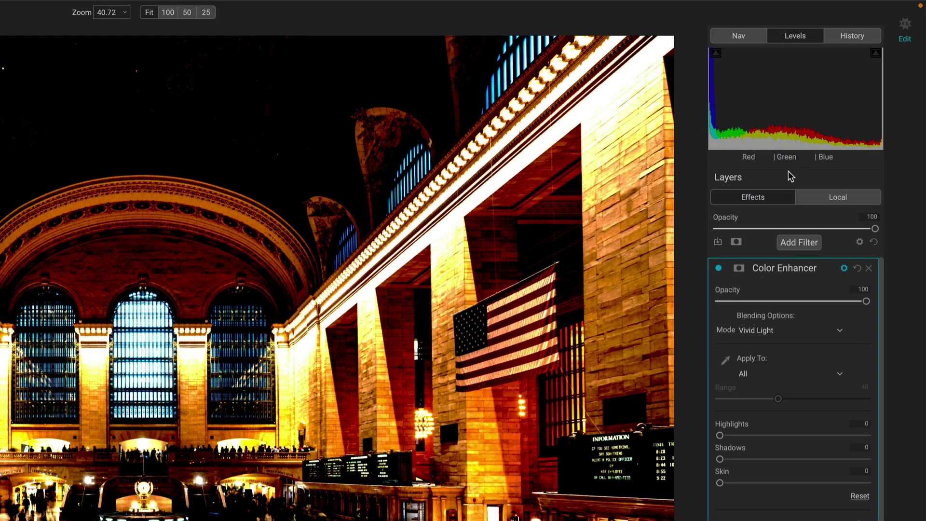
{"action": "left_click", "coordinate": [746, 330]}
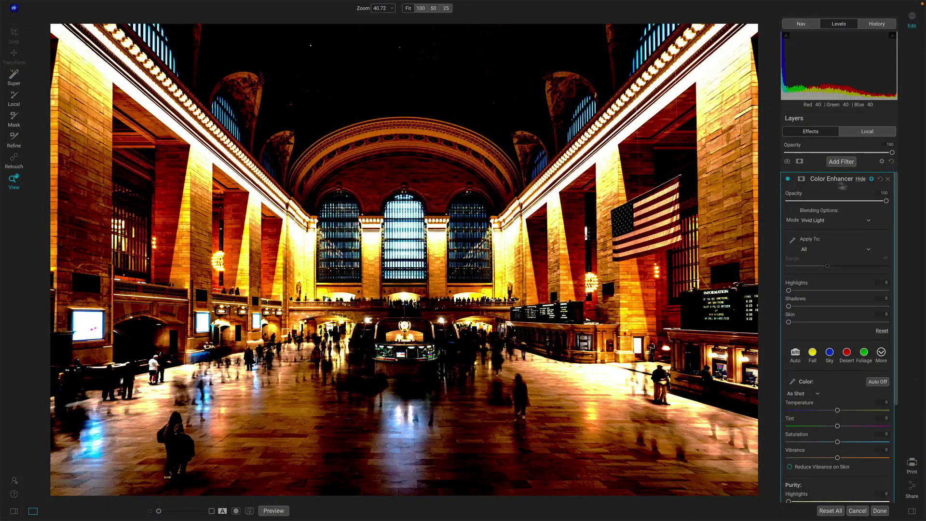
Step: Delete the Color Enhancer filter and hide the histogram
{"action": "left_click", "coordinate": [888, 179]}
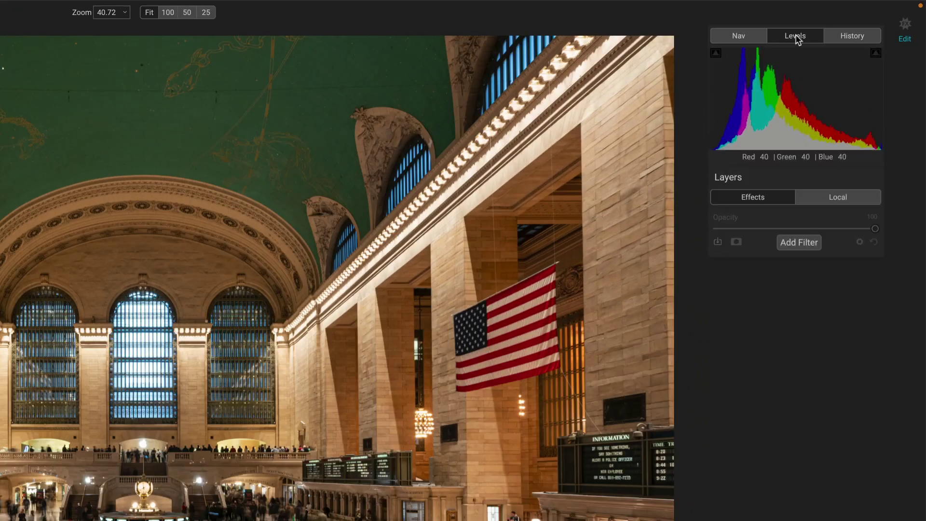
{"action": "left_click", "coordinate": [839, 23]}
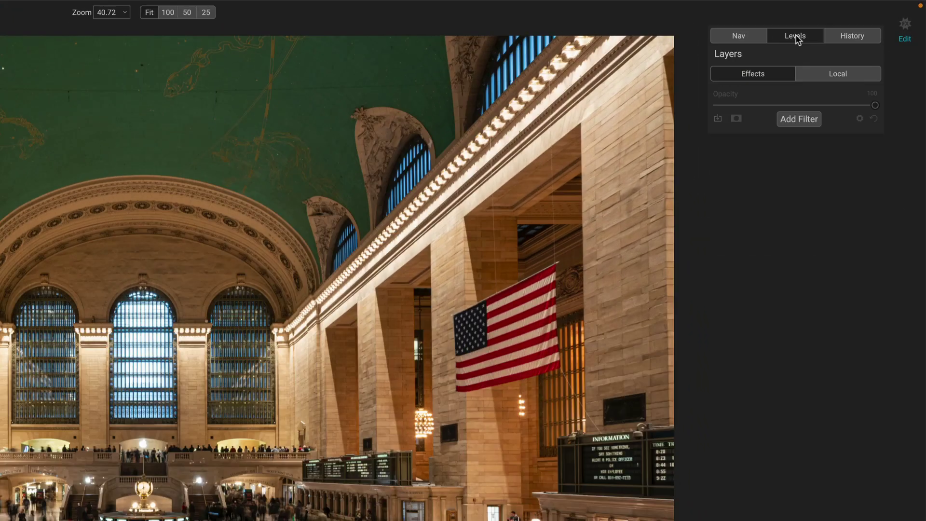
Step: Add a Photo Filter to the image and set its blending mode to Vivid Light
{"action": "left_click", "coordinate": [795, 119]}
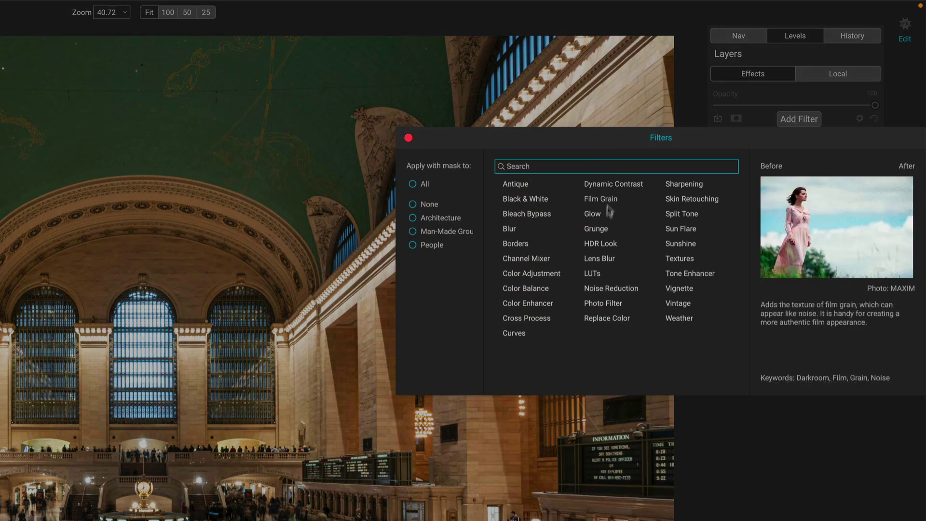
{"action": "left_click", "coordinate": [600, 303]}
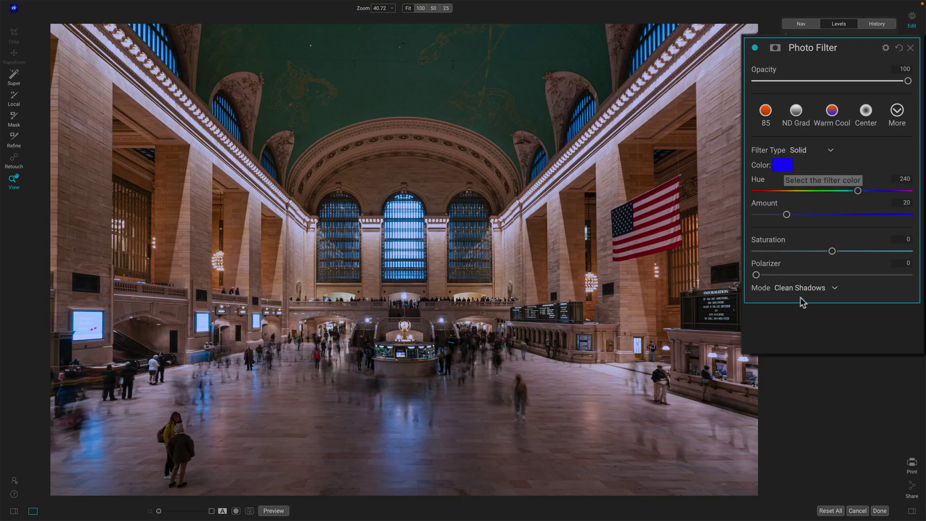
{"action": "left_click", "coordinate": [788, 289]}
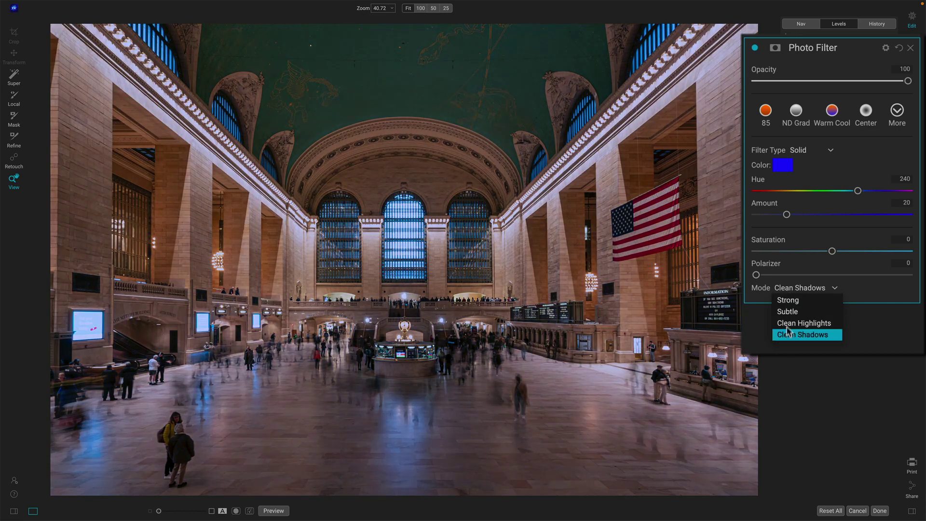
{"action": "left_click", "coordinate": [788, 290]}
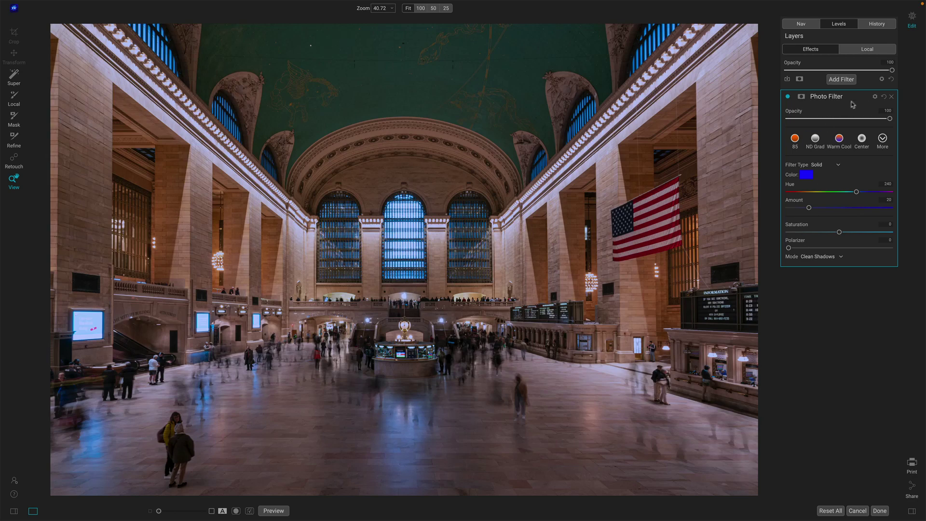
{"action": "left_click", "coordinate": [874, 97]}
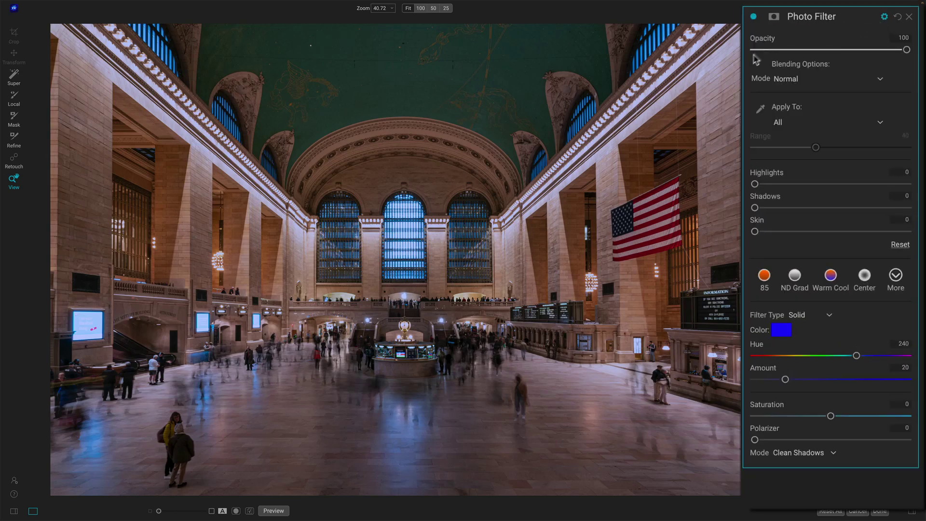
{"action": "left_click", "coordinate": [781, 81]}
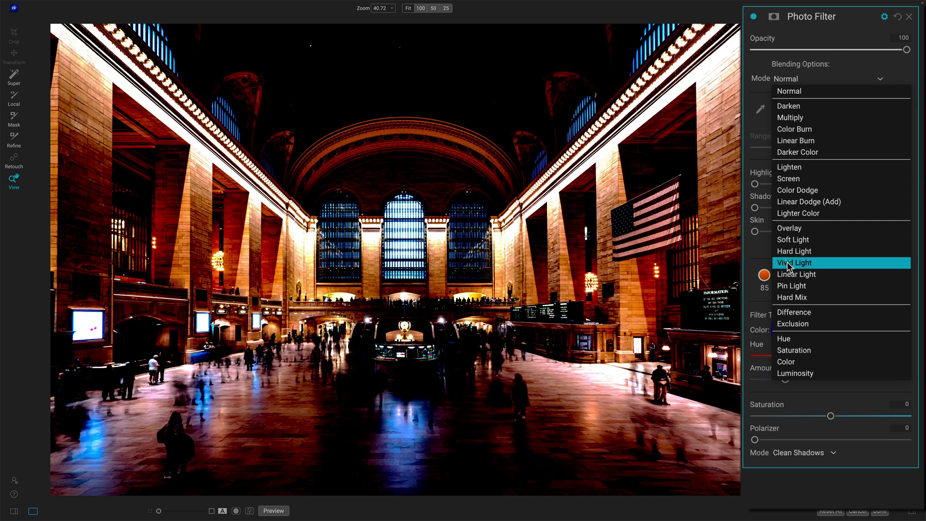
{"action": "left_click", "coordinate": [789, 263]}
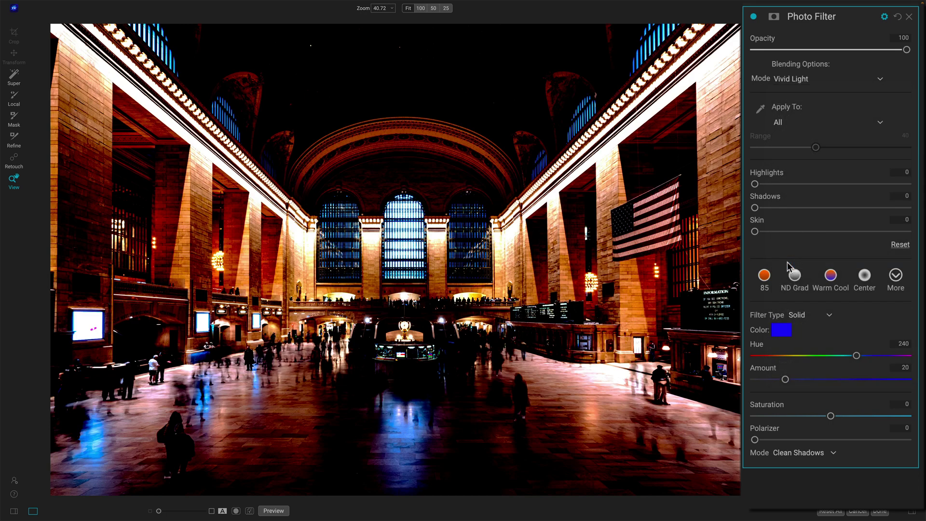
Step: Set the Photo Filter's opacity to 24 and its color hue to 252
{"action": "left_click_drag", "start_coordinate": [906, 49], "coordinate": [785, 57]}
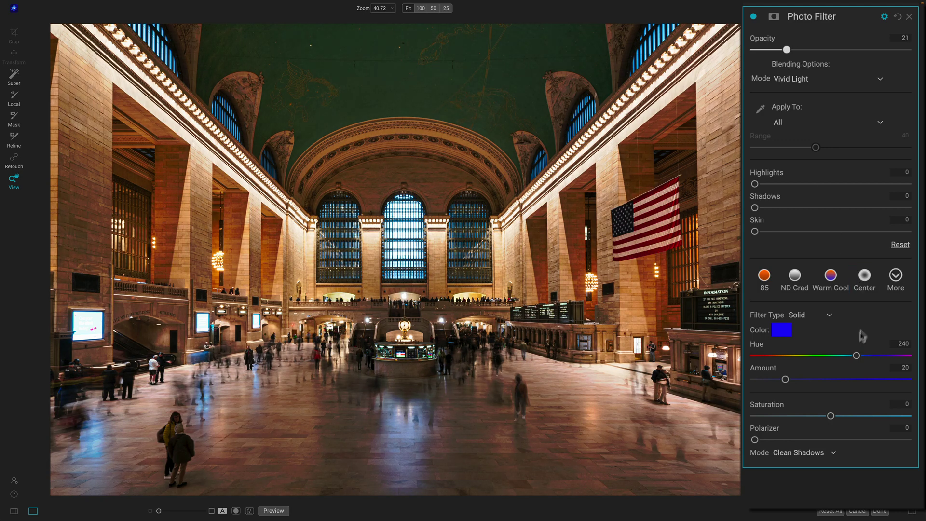
{"action": "left_click_drag", "start_coordinate": [856, 357], "coordinate": [861, 358]}
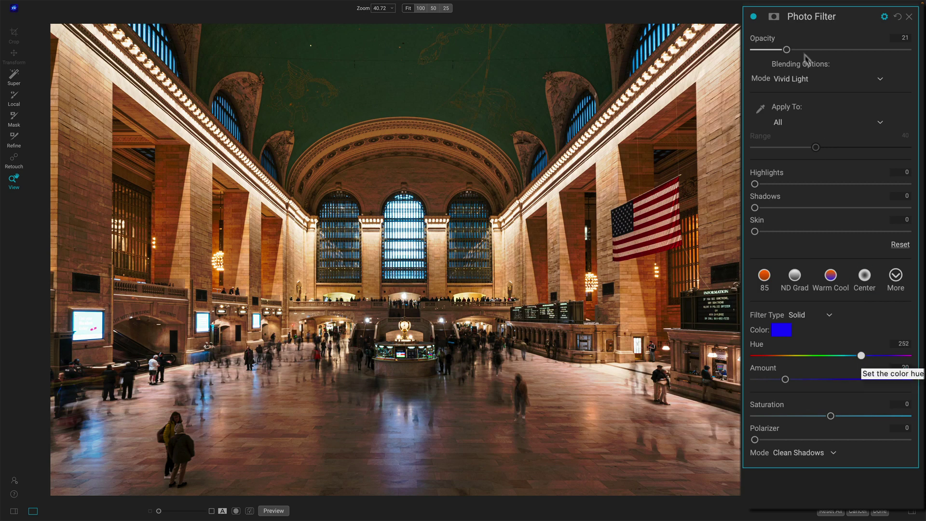
{"action": "left_click_drag", "start_coordinate": [786, 51], "coordinate": [790, 53]}
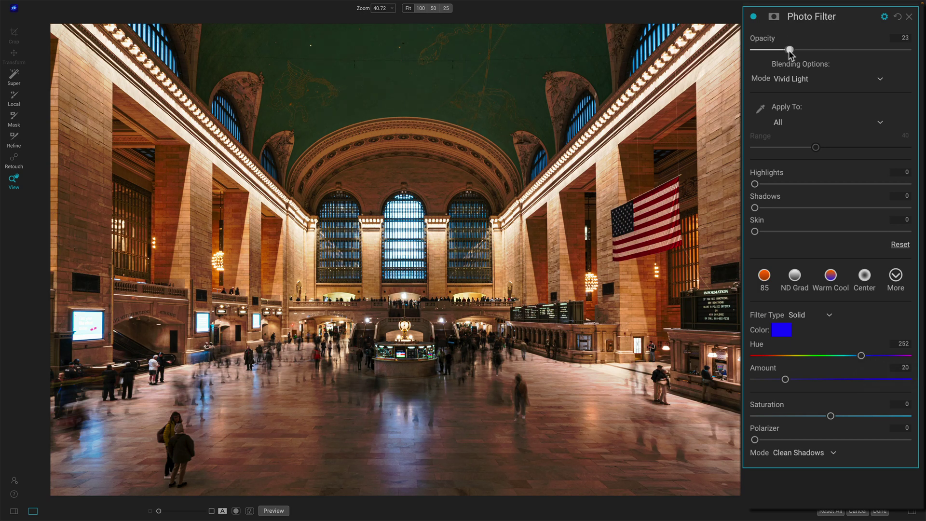
Step: Compare the image with the Photo Filter off and on, and preview its filter modes, keeping Clean Shadows
{"action": "left_click", "coordinate": [753, 17]}
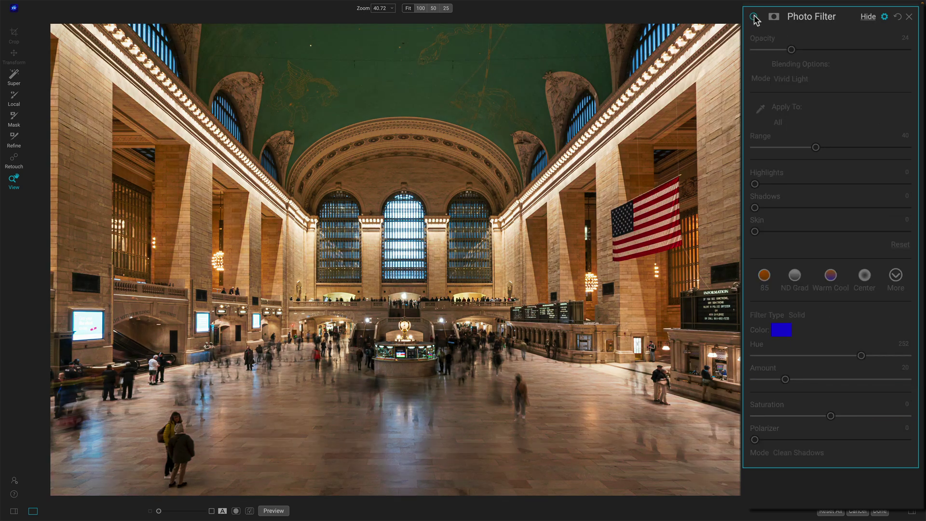
{"action": "left_click", "coordinate": [753, 17]}
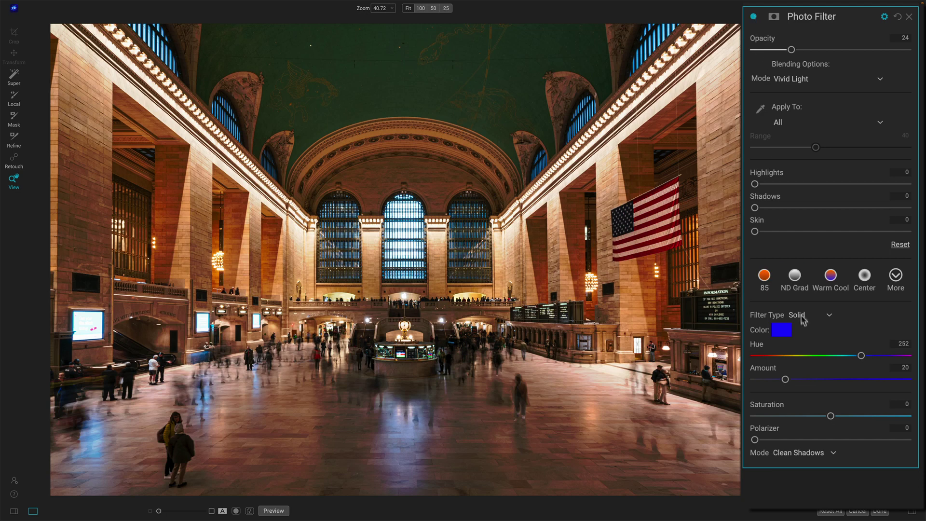
{"action": "left_click", "coordinate": [790, 455]}
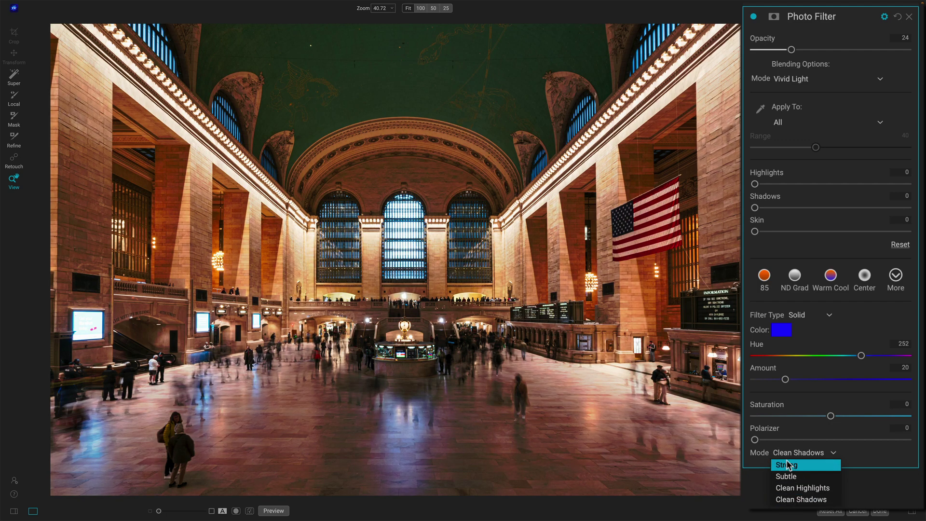
{"action": "left_click", "coordinate": [790, 501]}
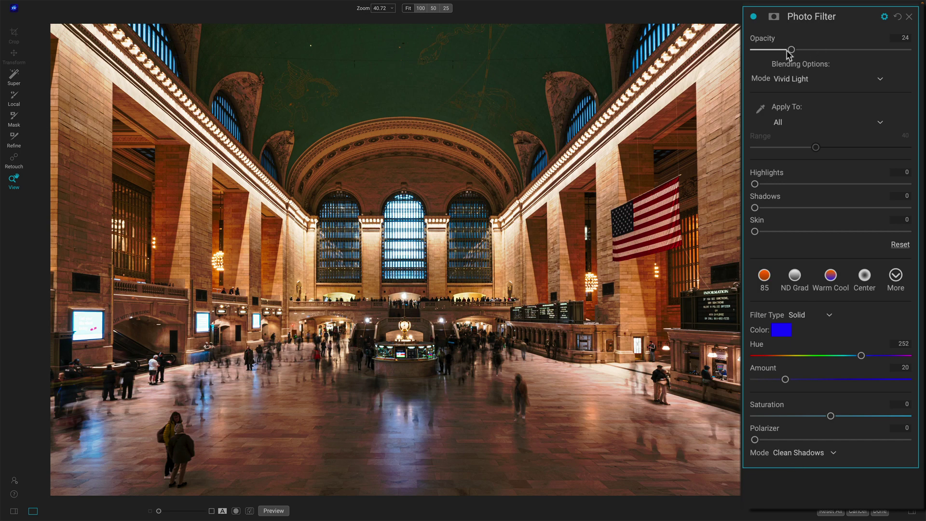
Step: Try the Photo Filter in Normal blending mode at full opacity, and compare the image with the filter off and on
{"action": "left_click", "coordinate": [786, 84]}
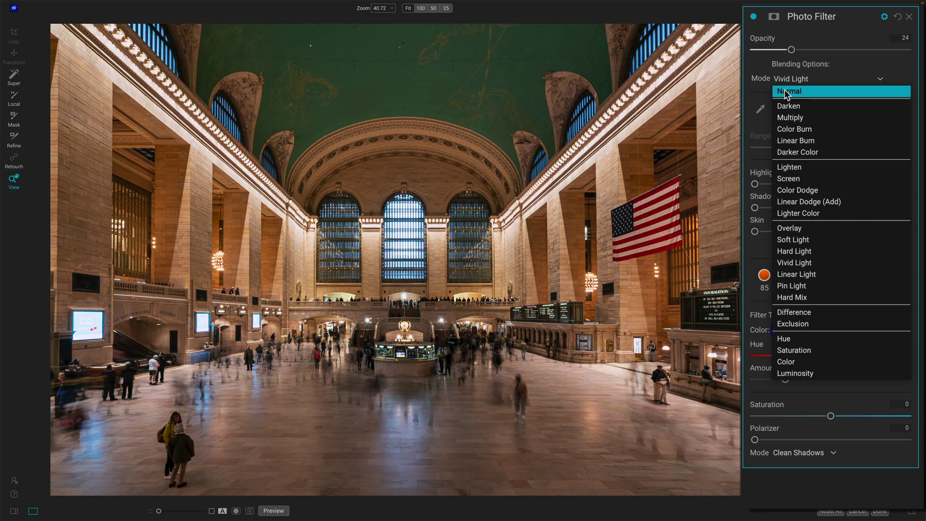
{"action": "left_click", "coordinate": [787, 94]}
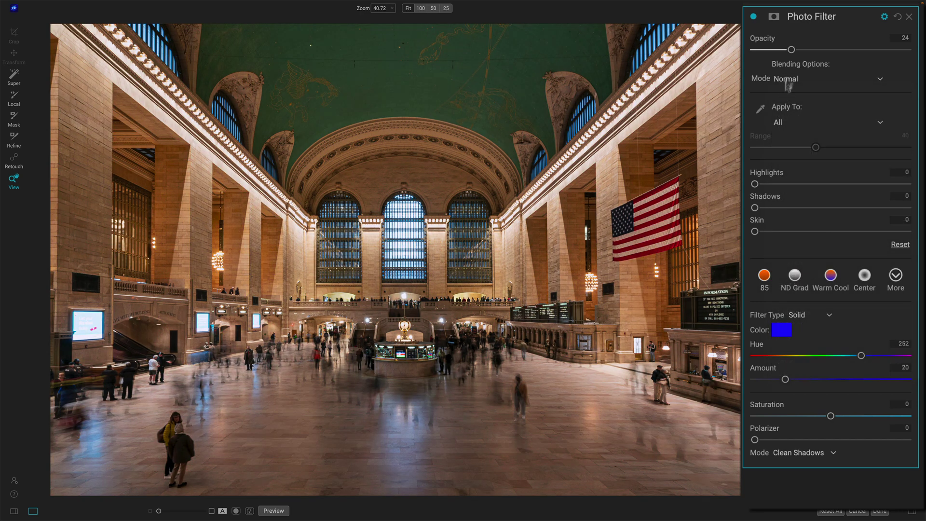
{"action": "left_click_drag", "start_coordinate": [791, 49], "coordinate": [906, 49]}
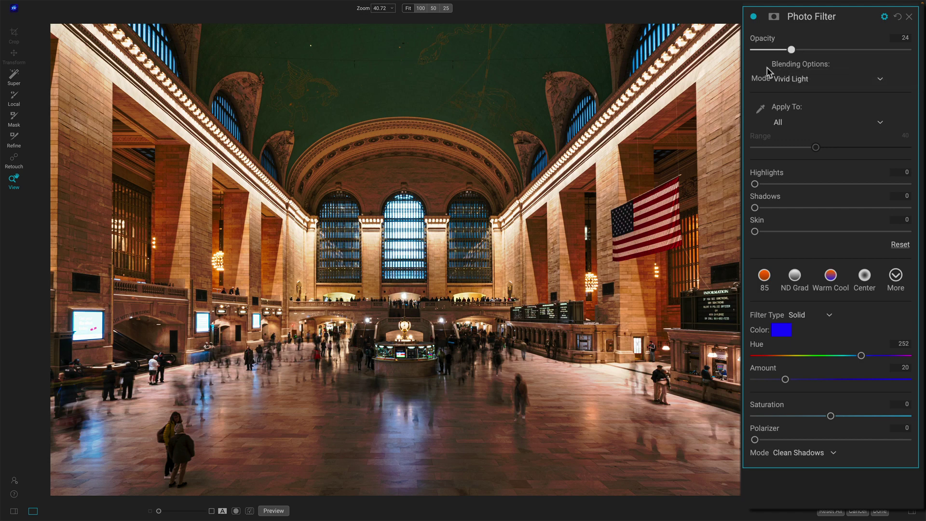
{"action": "left_click", "coordinate": [754, 17]}
{"action": "left_click", "coordinate": [788, 97]}
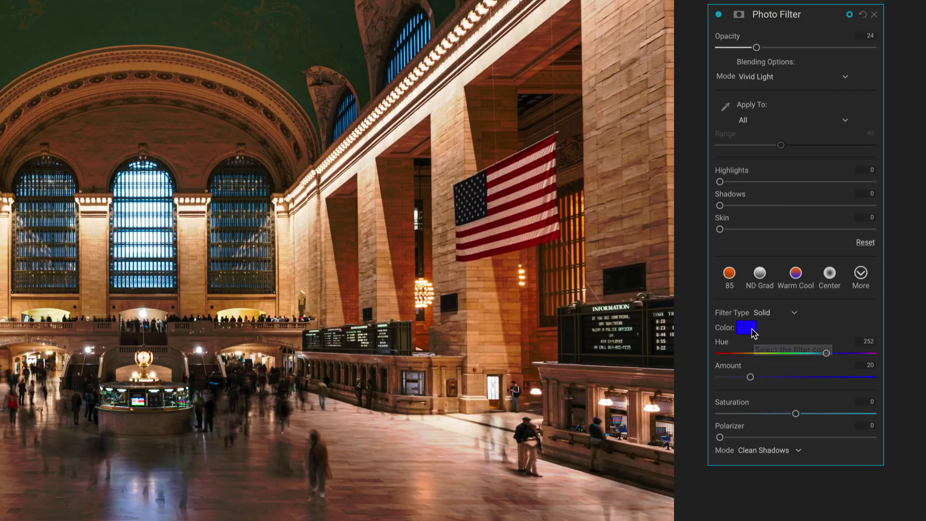
Step: Try blue, magenta and orange as the Photo Filter's color, and settle on a dark purple with hue 278
{"action": "left_click", "coordinate": [748, 329]}
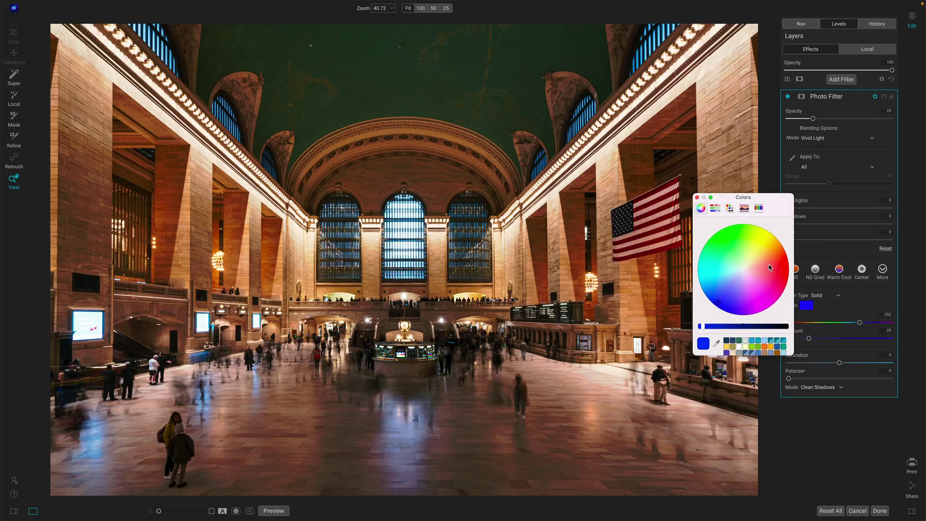
{"action": "left_click_drag", "start_coordinate": [770, 267], "coordinate": [724, 256]}
{"action": "left_click", "coordinate": [764, 286]}
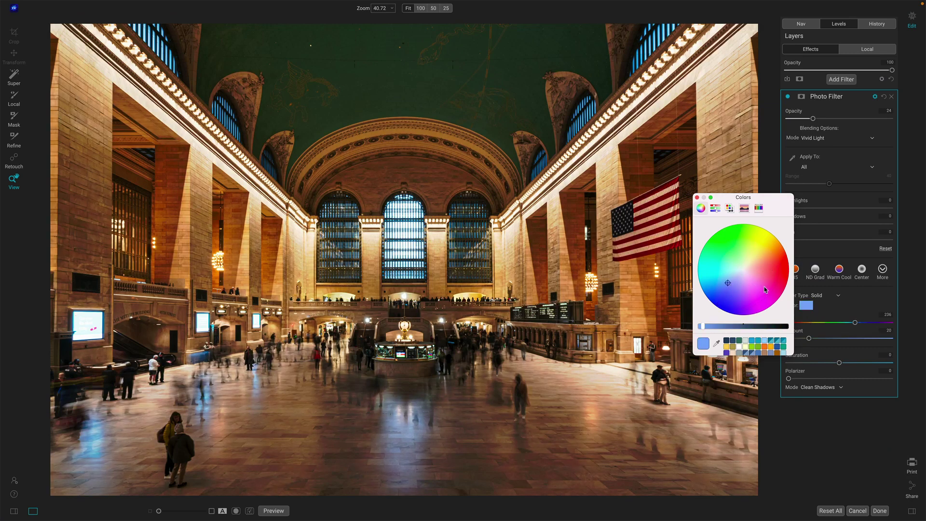
{"action": "left_click_drag", "start_coordinate": [764, 303], "coordinate": [724, 296]}
{"action": "left_click", "coordinate": [724, 327]}
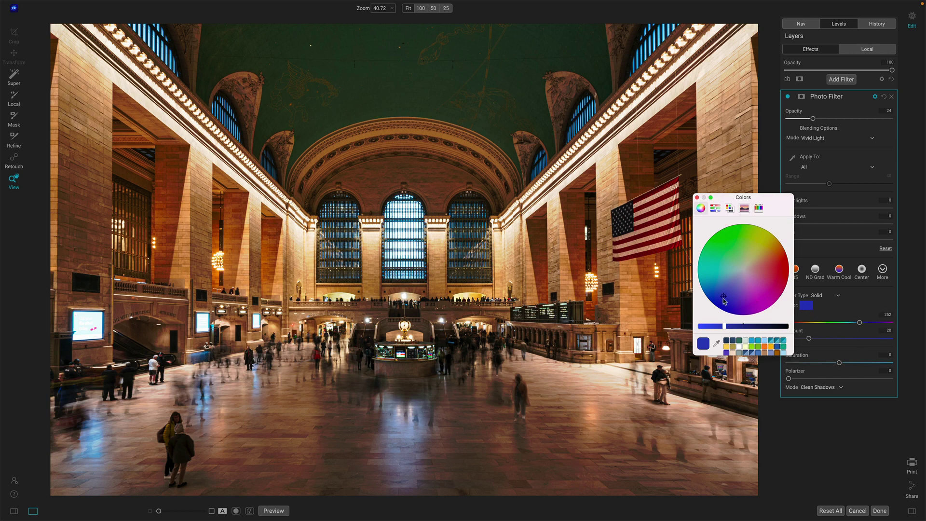
{"action": "left_click", "coordinate": [768, 293]}
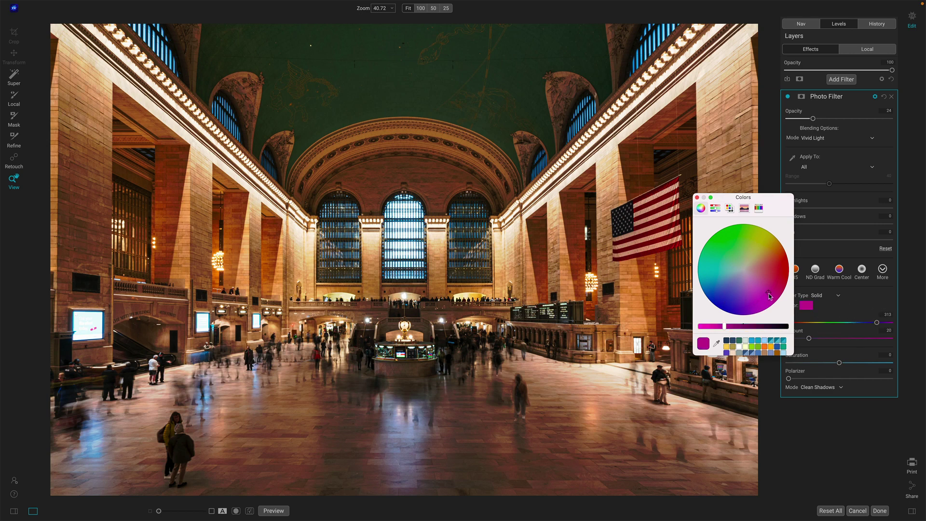
{"action": "left_click", "coordinate": [774, 253]}
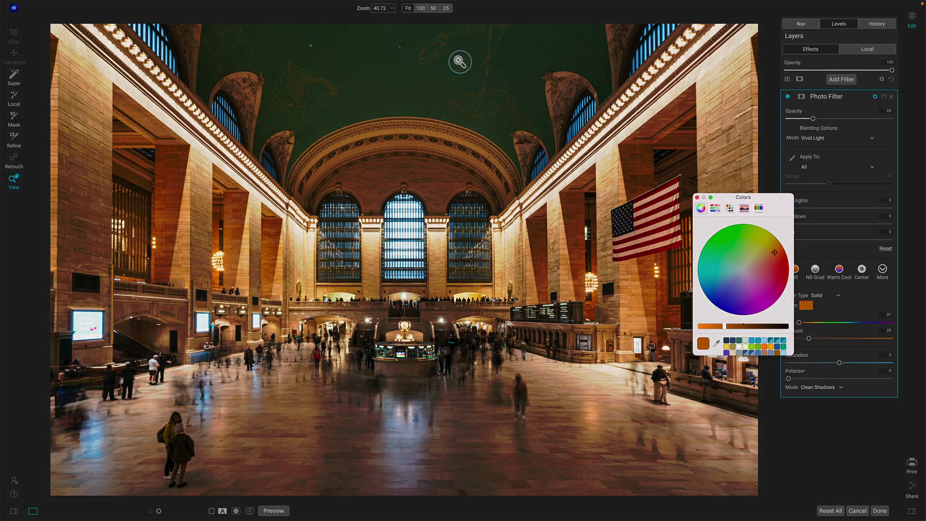
{"action": "left_click", "coordinate": [750, 302]}
{"action": "left_click", "coordinate": [740, 328]}
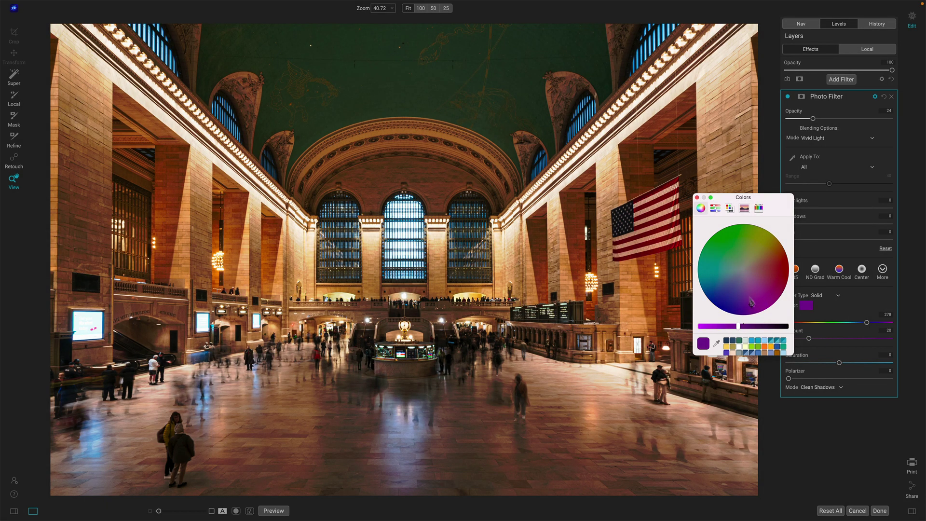
{"action": "left_click", "coordinate": [697, 197]}
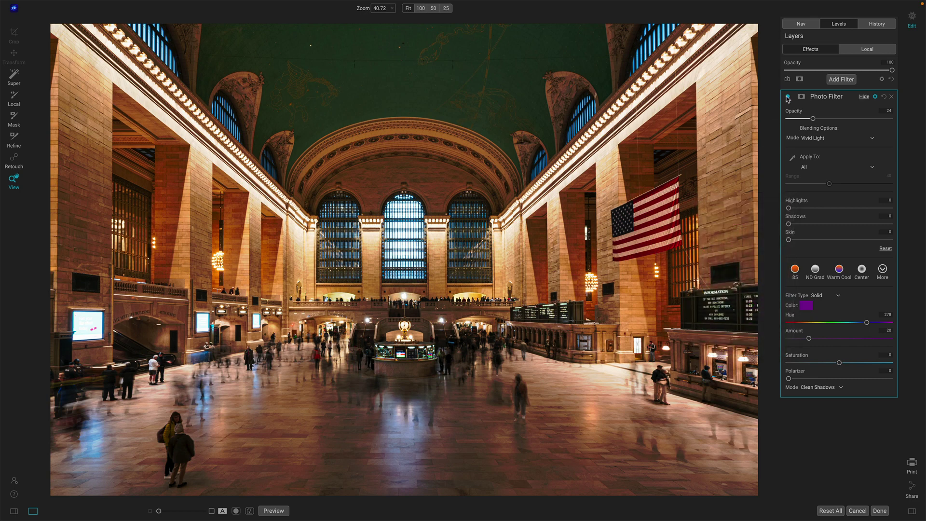
Step: Compare the image with the purple Photo Filter turned off and on
{"action": "left_click", "coordinate": [787, 98]}
{"action": "left_click", "coordinate": [787, 97]}
Step: Try the purple Photo Filter in Normal blending mode at opacity 100, and undo both changes
{"action": "left_click", "coordinate": [809, 140]}
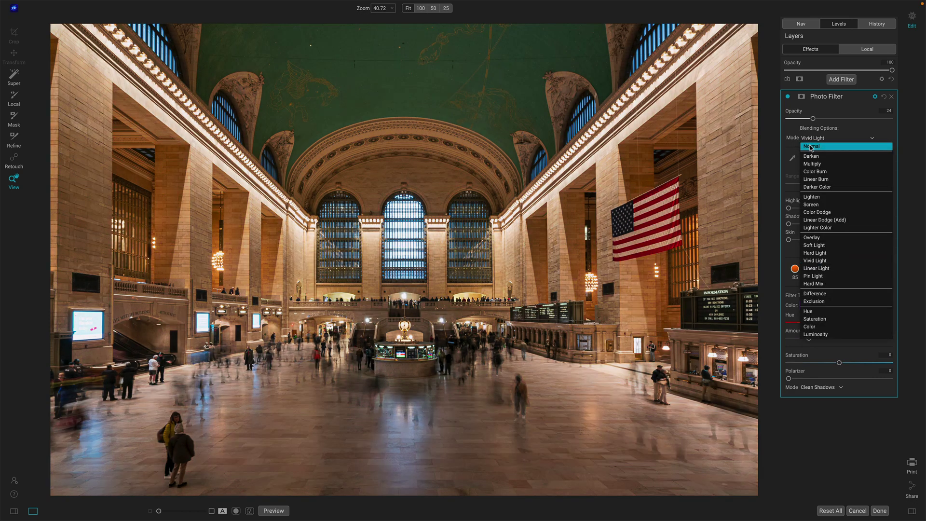
{"action": "left_click", "coordinate": [810, 147]}
{"action": "left_click_drag", "start_coordinate": [812, 118], "coordinate": [901, 120]}
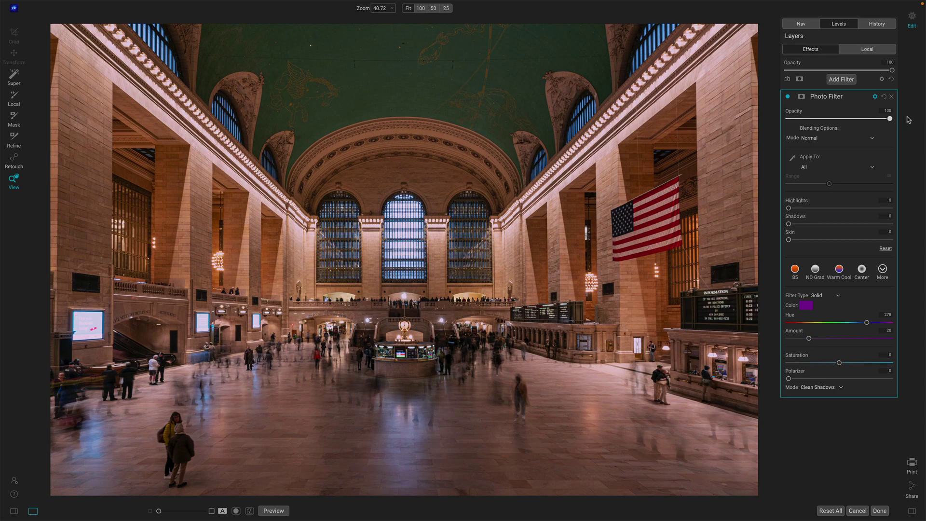
{"action": "key", "text": "ctrl+z"}
{"action": "key", "text": "ctrl+z"}
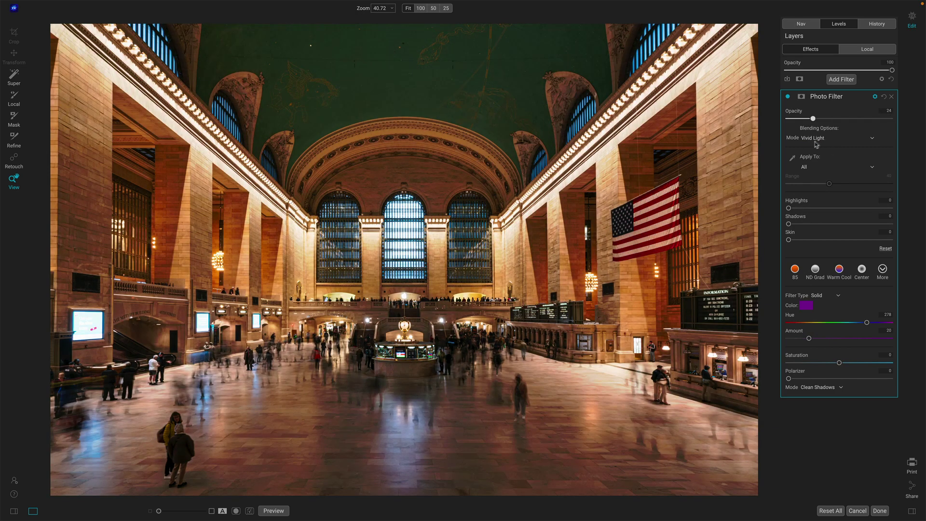